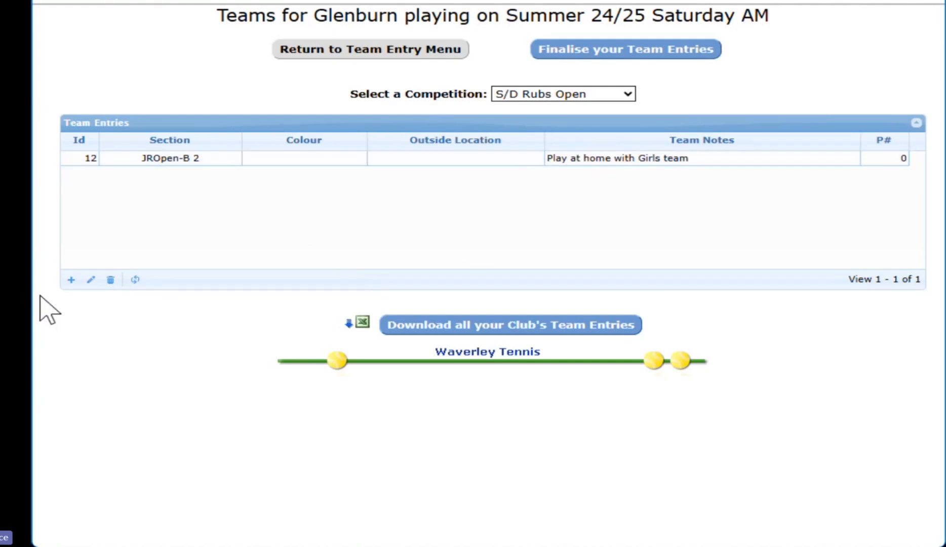
Add a JROpen-A Reserve 1 team entry with outside location 'playing at Eley Park' and save it
left_click(71, 279)
left_click(273, 153)
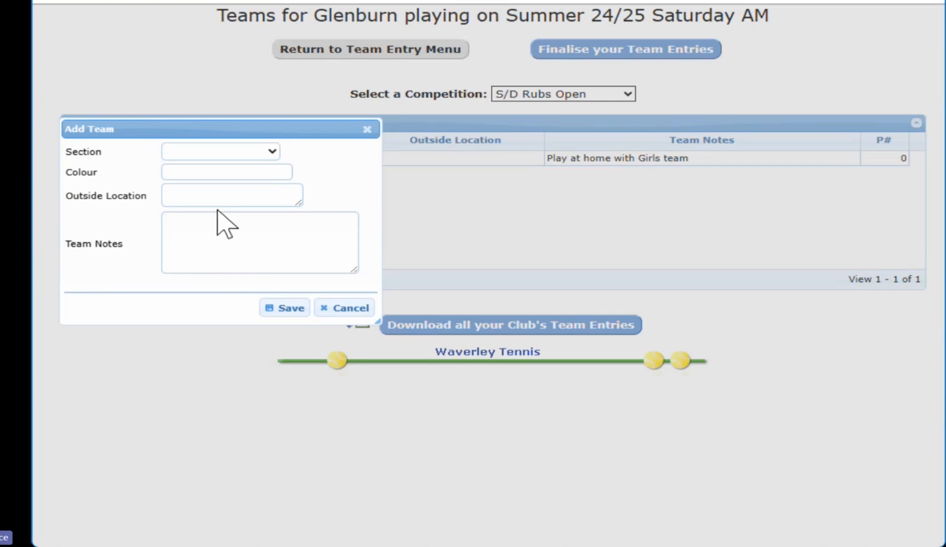
left_click(228, 193)
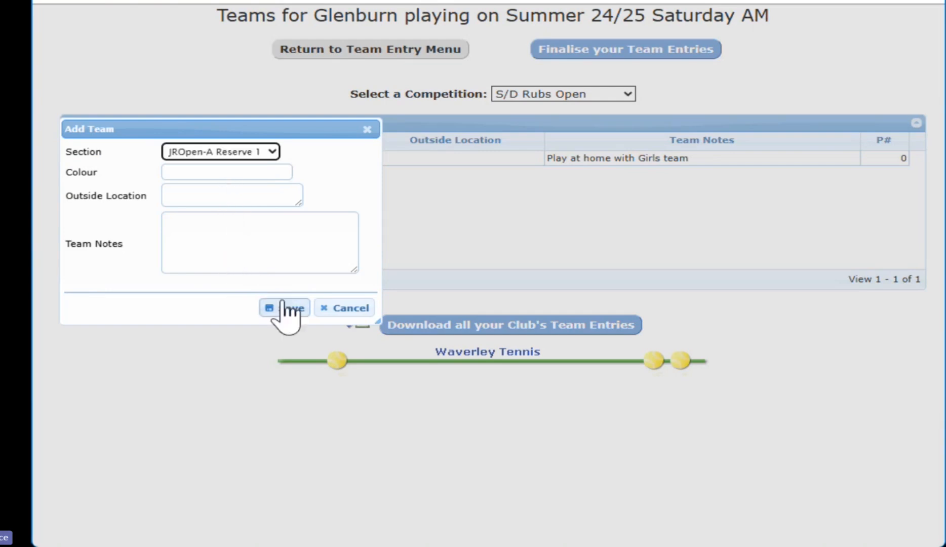
left_click(232, 196)
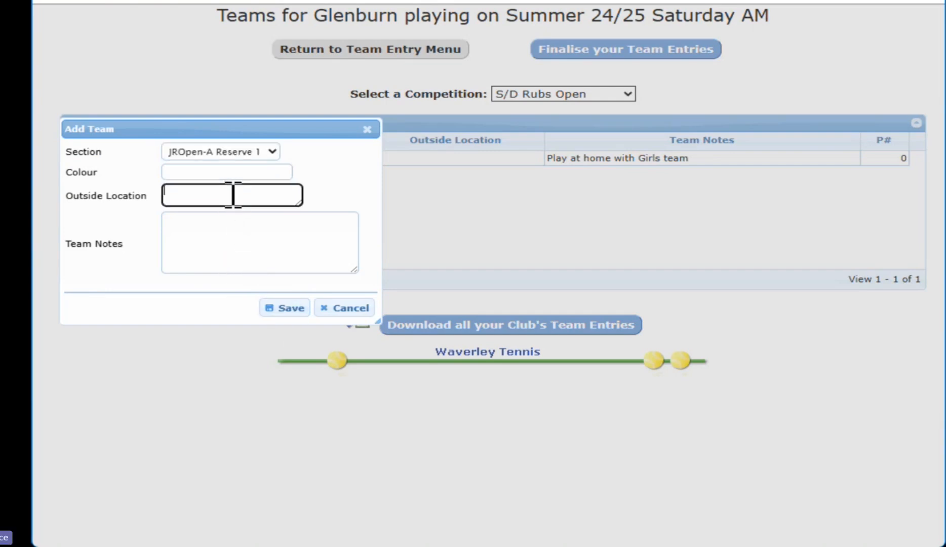
type("playing at El")
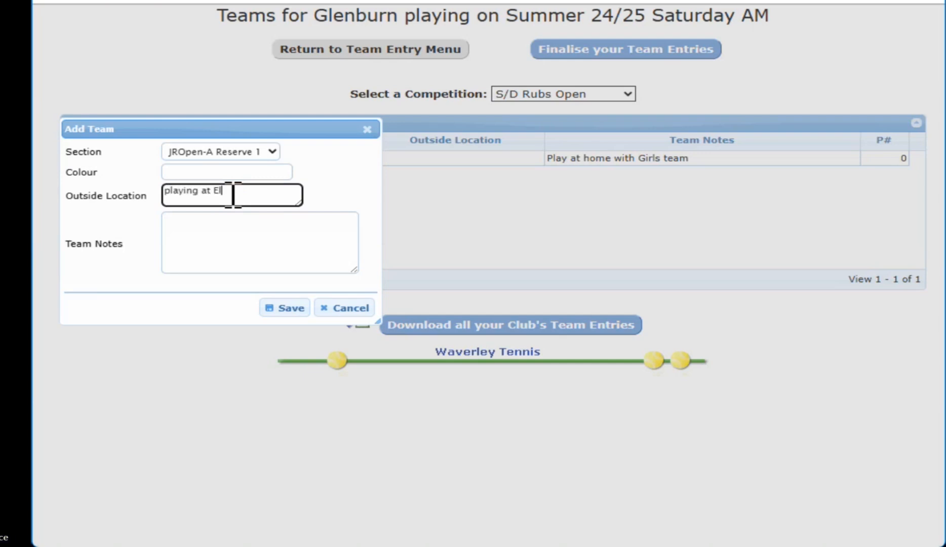
type("ey Park")
left_click(299, 311)
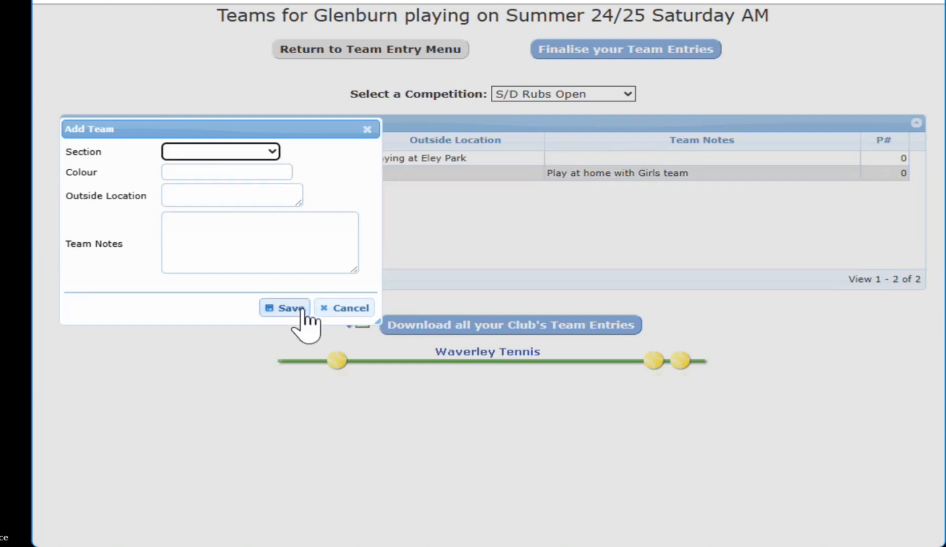
left_click(364, 307)
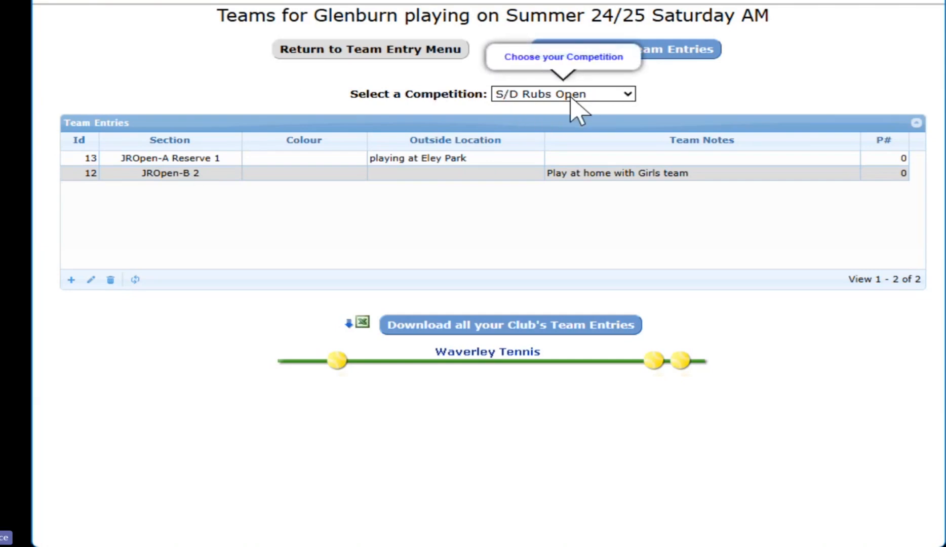
Open the JROpen-B 2 team and select the first club player matching a surname search
left_click(176, 173)
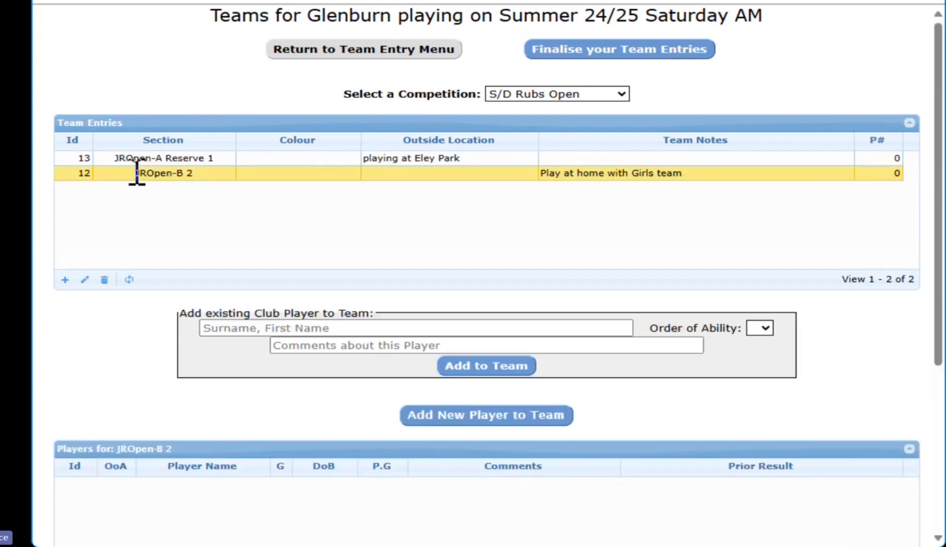
left_click_drag(937, 356, 930, 460)
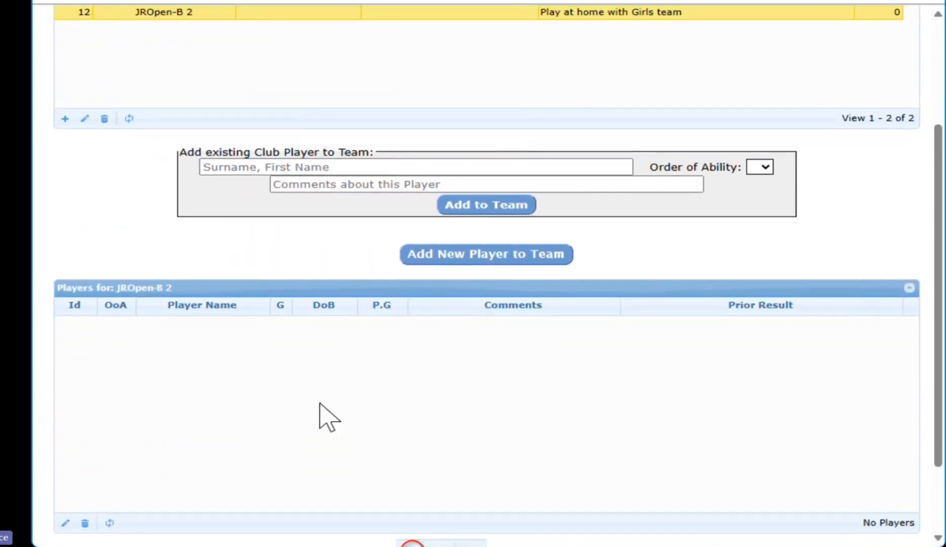
left_click(297, 167)
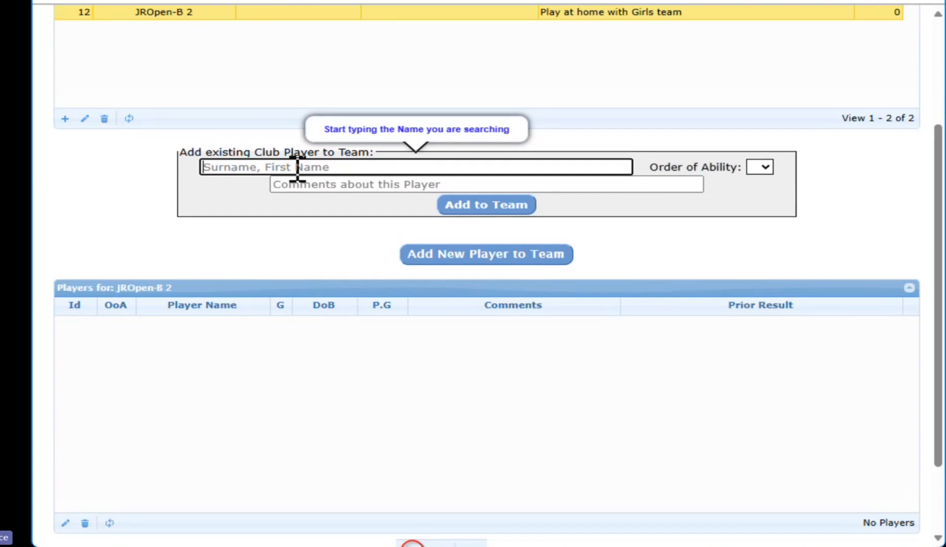
type("ya")
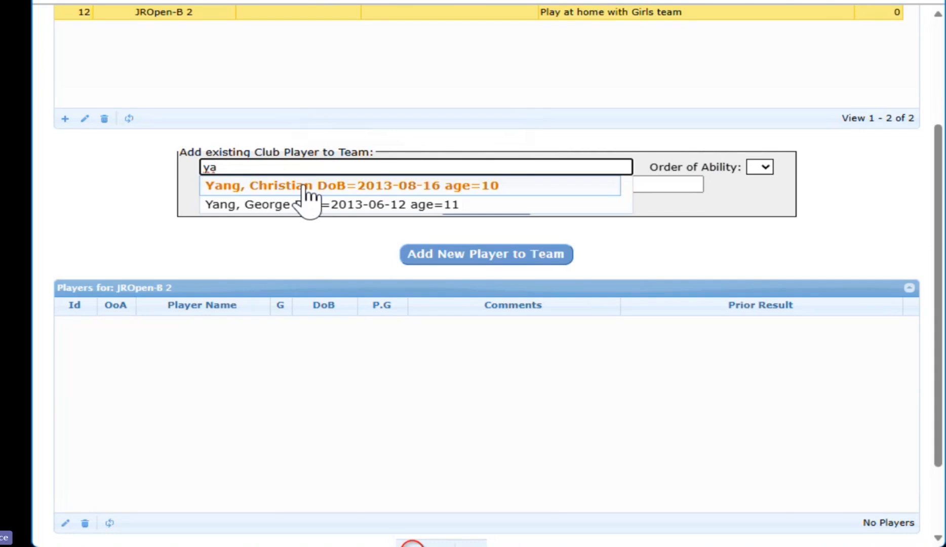
left_click(306, 188)
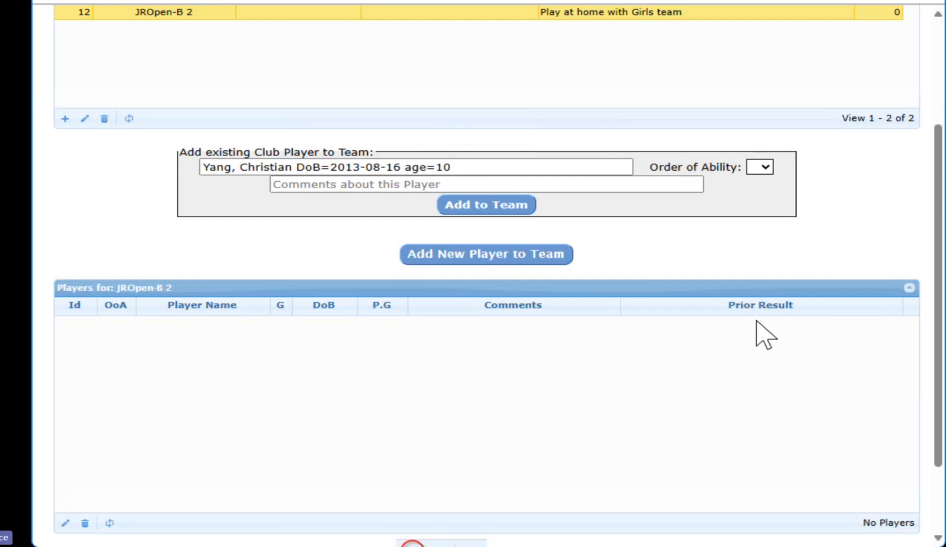
Give the player order of ability 1 and comment 'much improved', then add them to the team
left_click(754, 187)
left_click(452, 184)
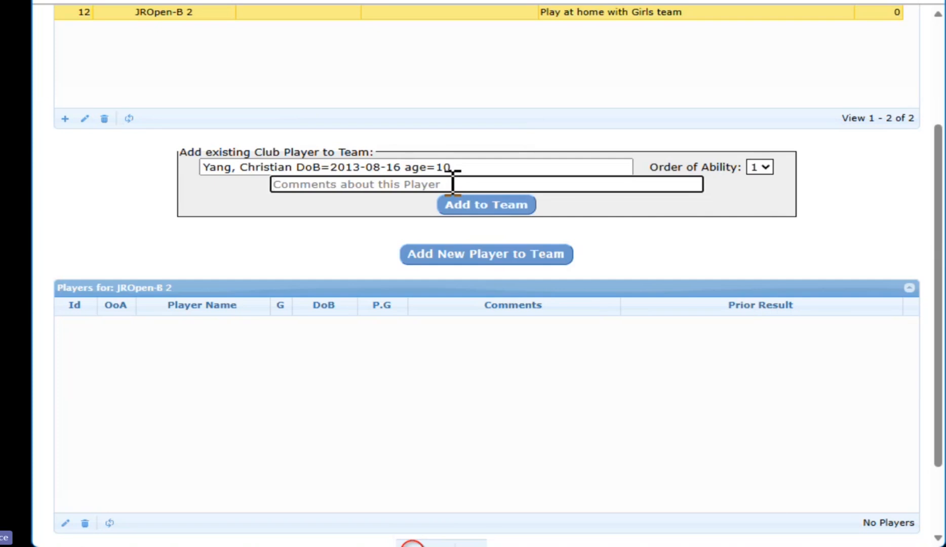
type("m")
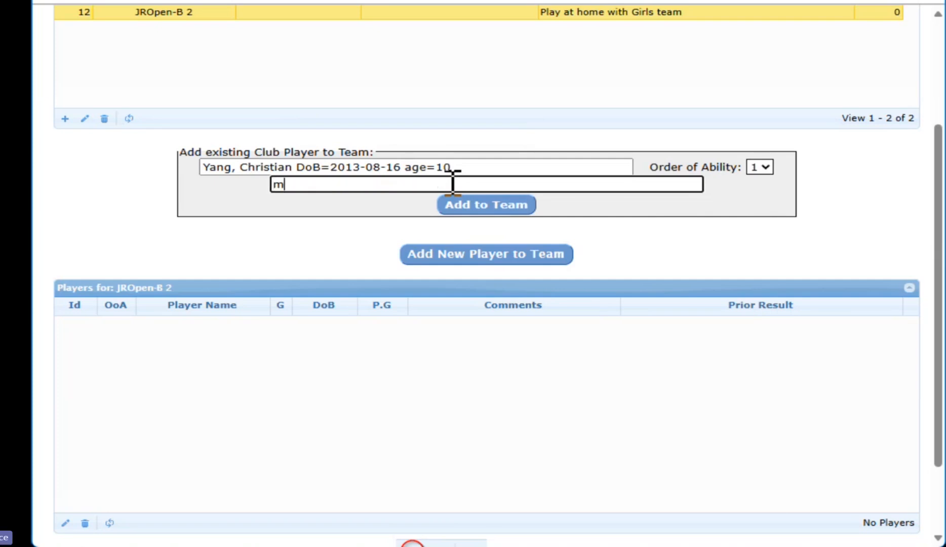
type("uch improved")
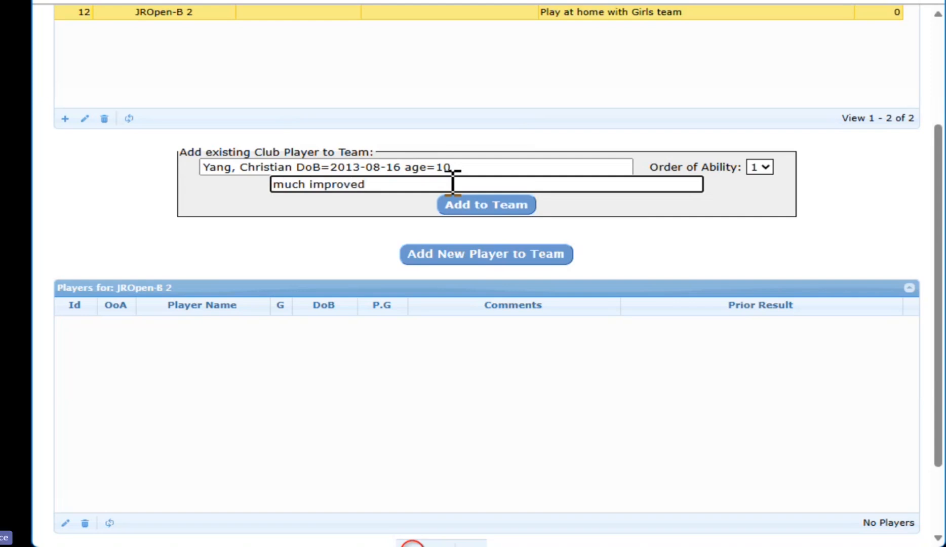
left_click(483, 206)
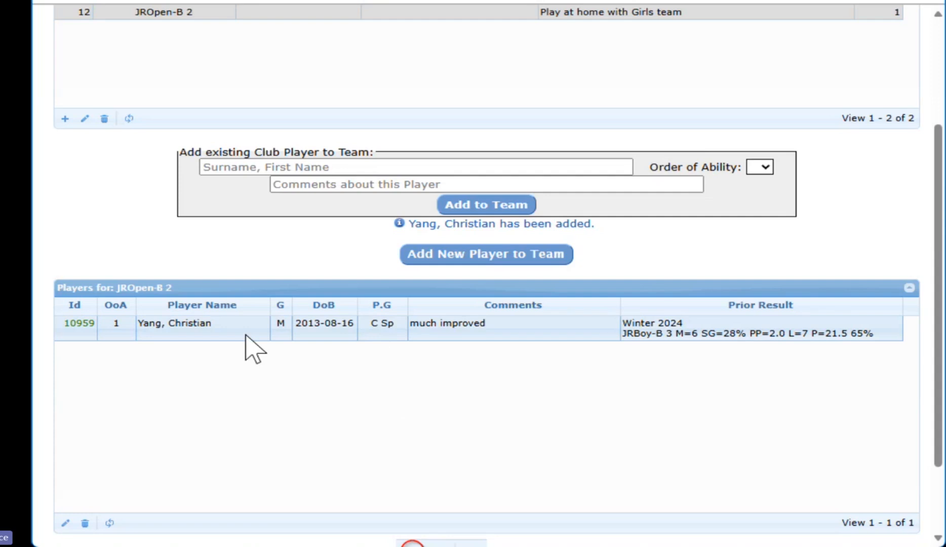
double_click(199, 328)
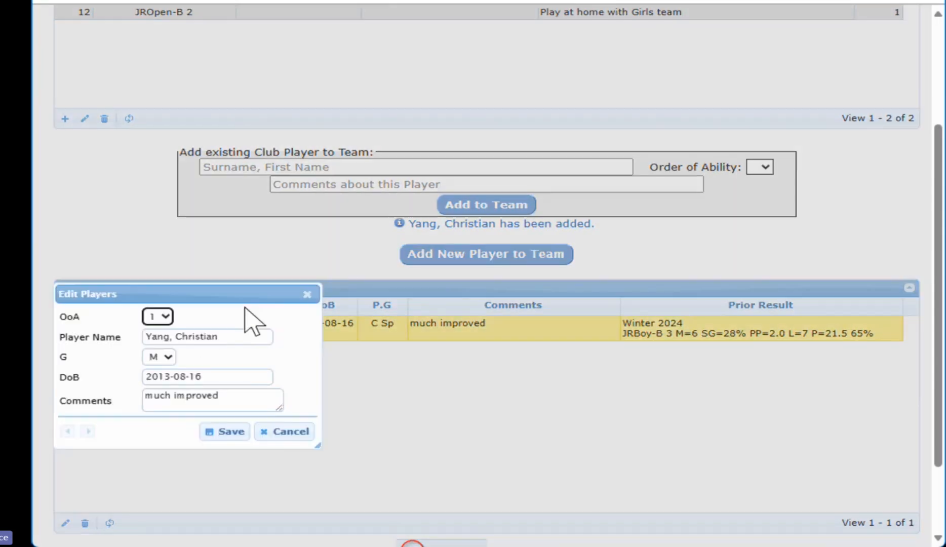
left_click(230, 393)
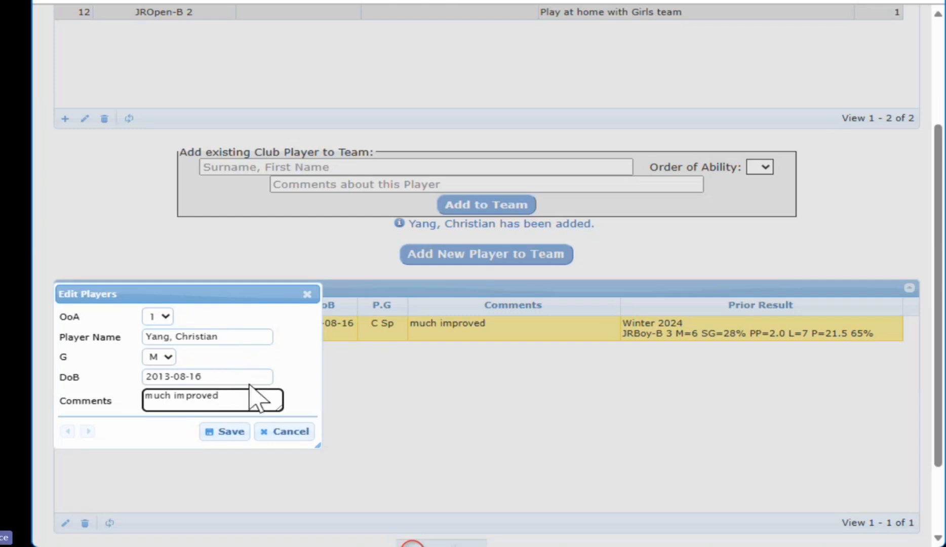
left_click(286, 431)
left_click(327, 168)
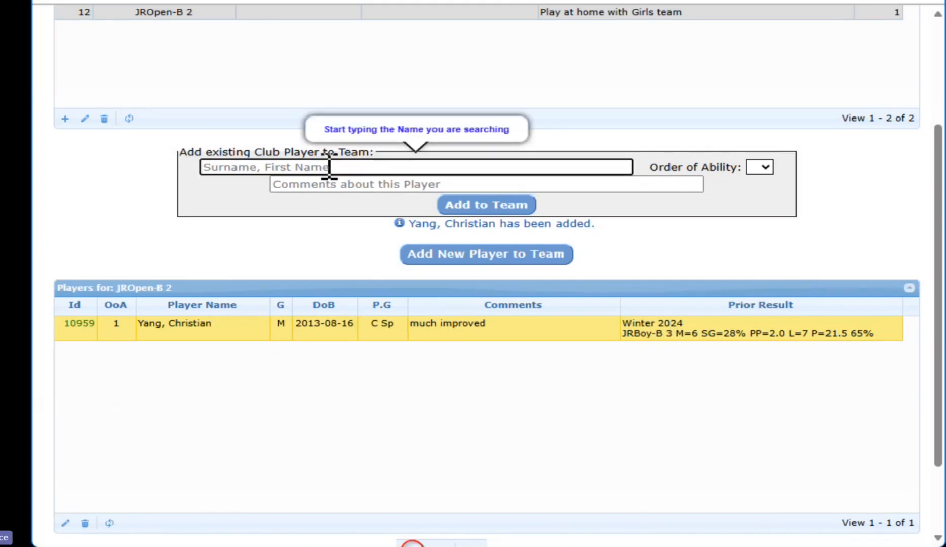
Add the first club player matching a surname search to JROpen-B 2 at order of ability 2
type("zhou")
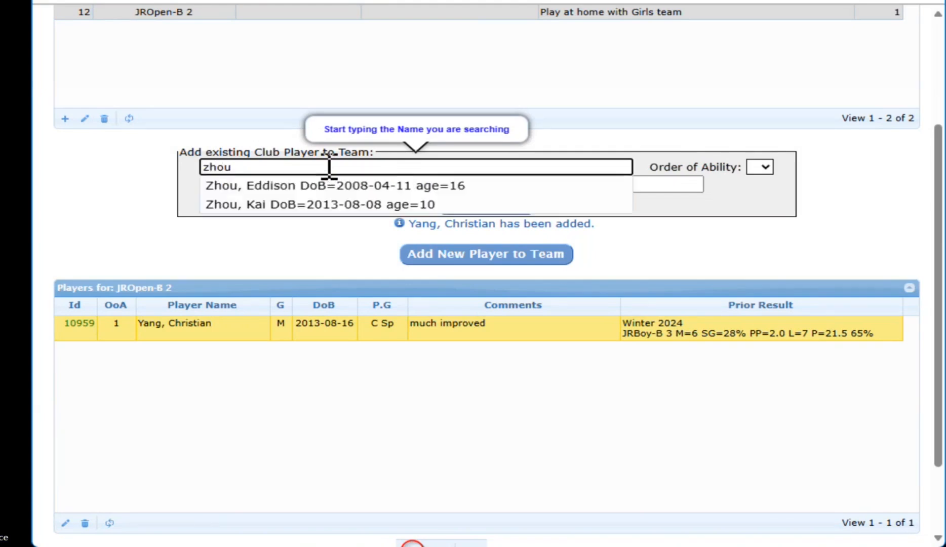
left_click(307, 188)
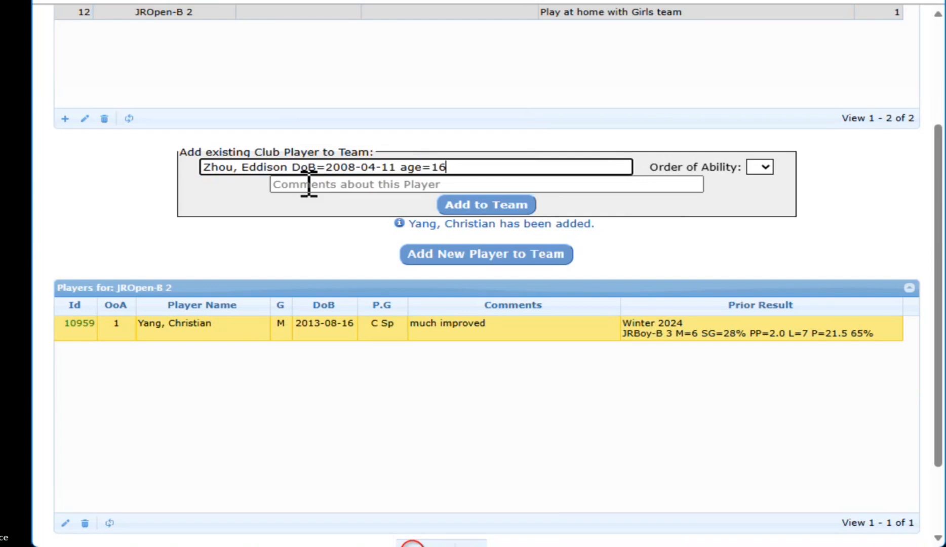
left_click(770, 168)
left_click(766, 205)
left_click(484, 209)
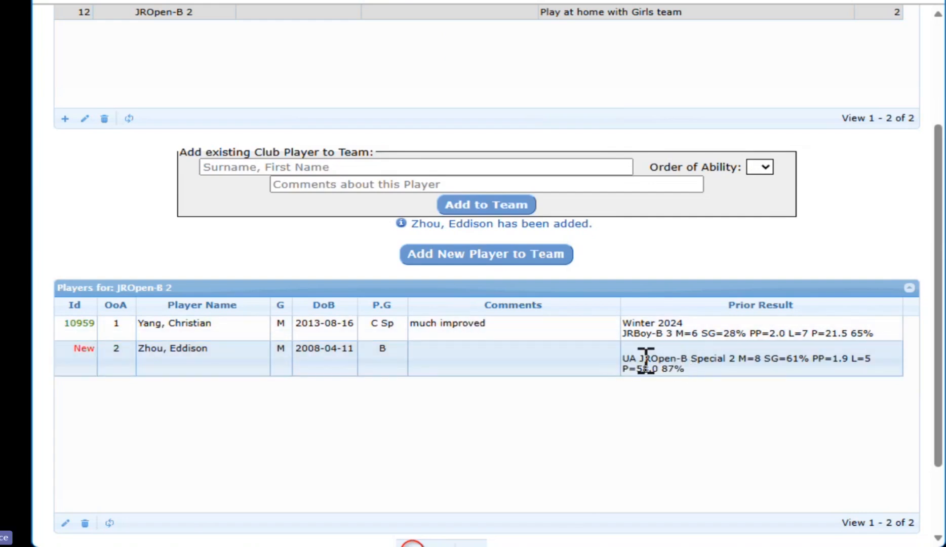
left_click_drag(637, 358, 621, 364)
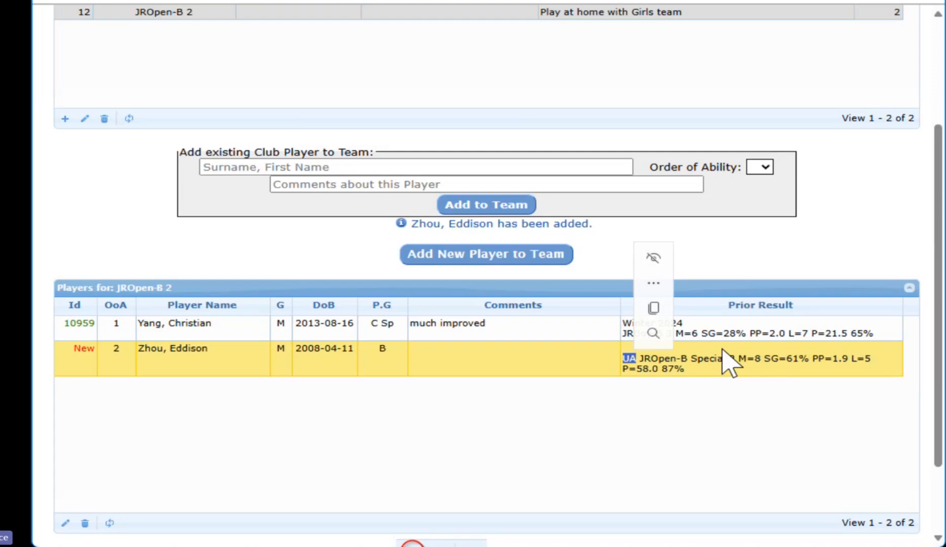
left_click(473, 365)
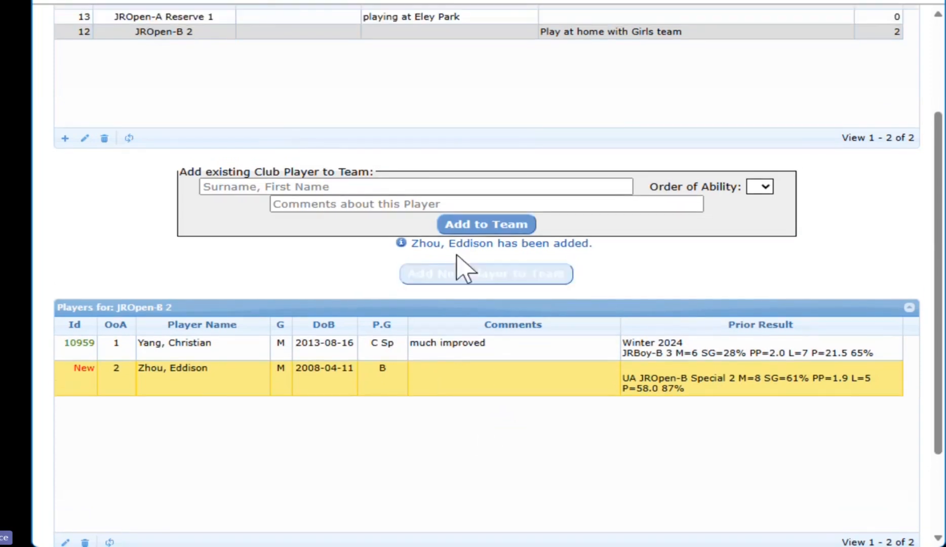
left_click(348, 185)
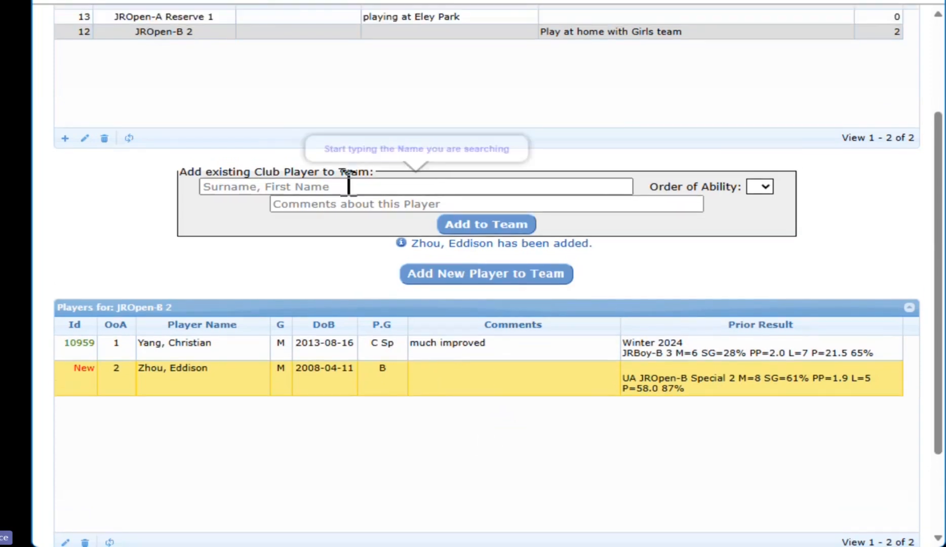
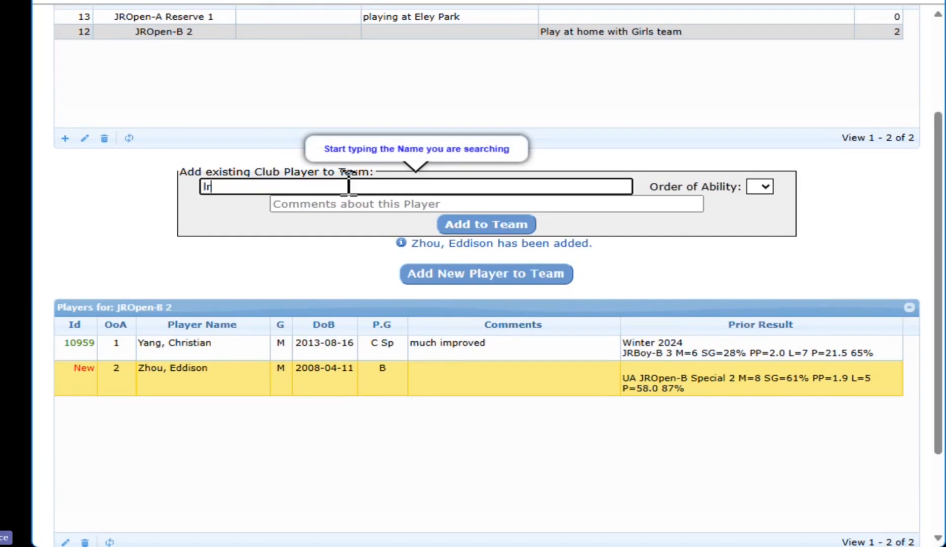
key("BackSpace")
key("BackSpace")
key("BackSpace")
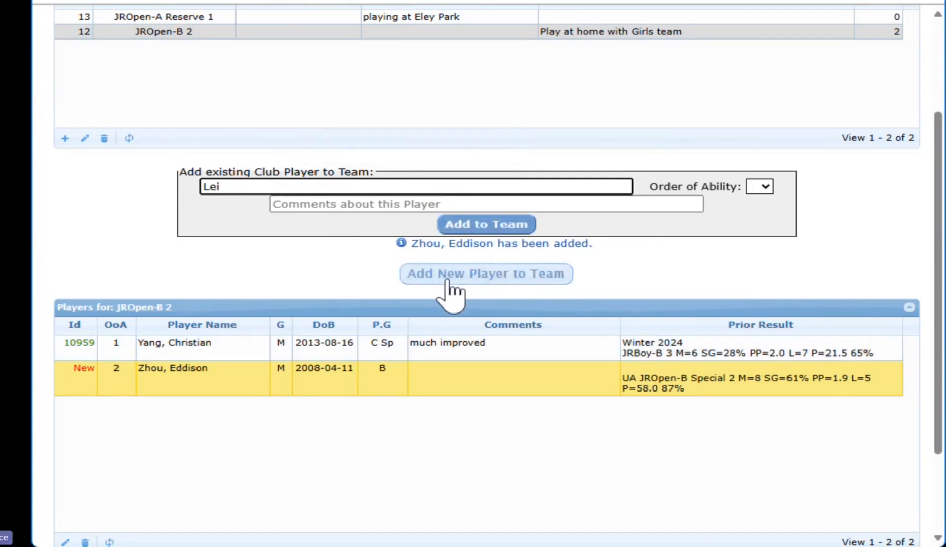
Start a brand-new club player at order of ability 3 and enter the player's name
left_click(535, 276)
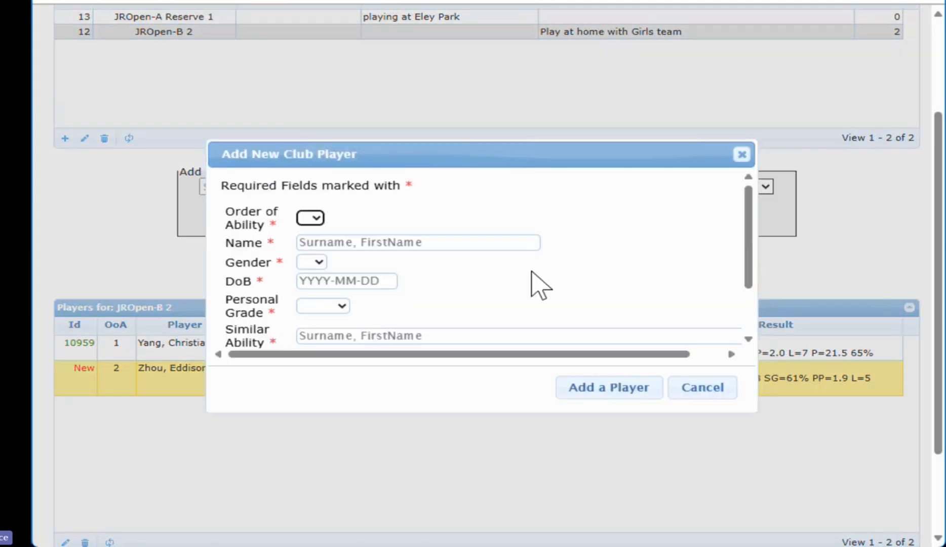
left_click(318, 218)
left_click(307, 269)
left_click(334, 243)
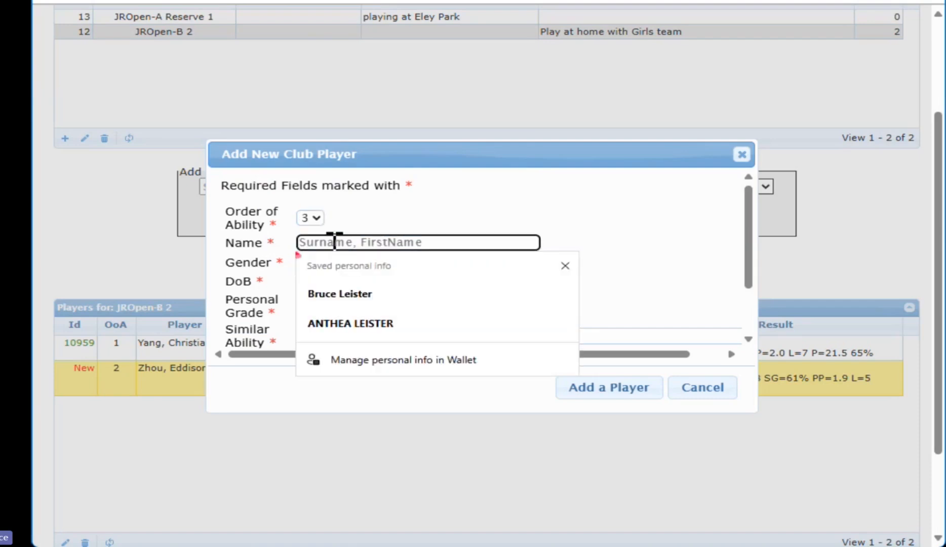
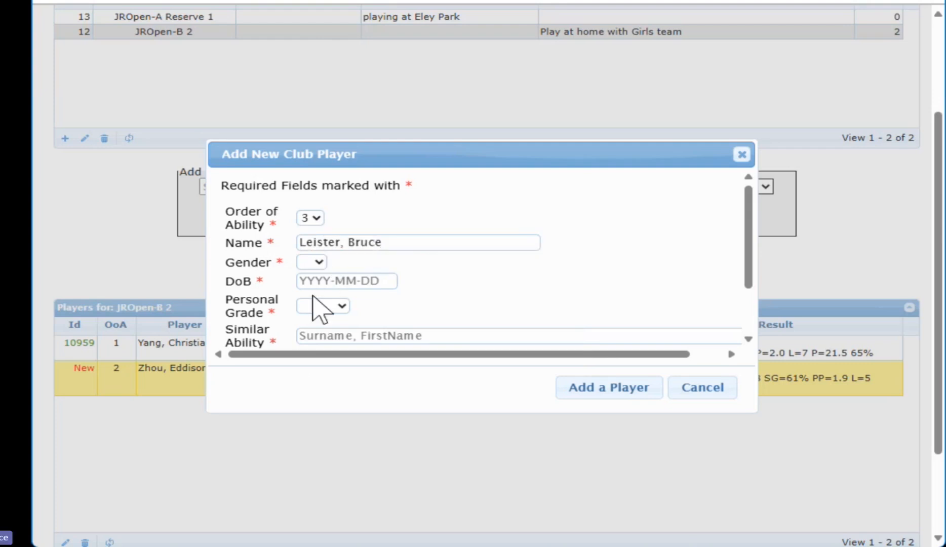
type("m")
Set the new player's date of birth to 2008-09-12 and personal grade to B
left_click(390, 280)
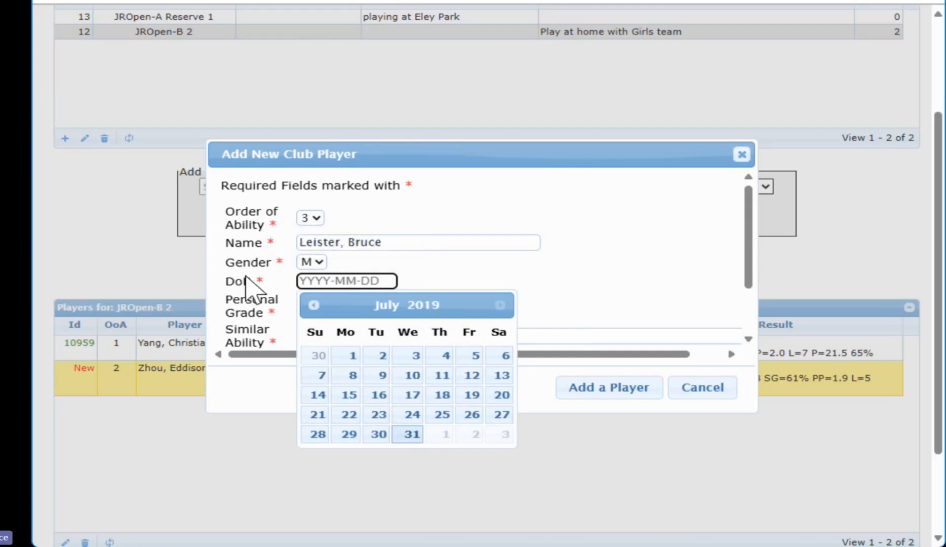
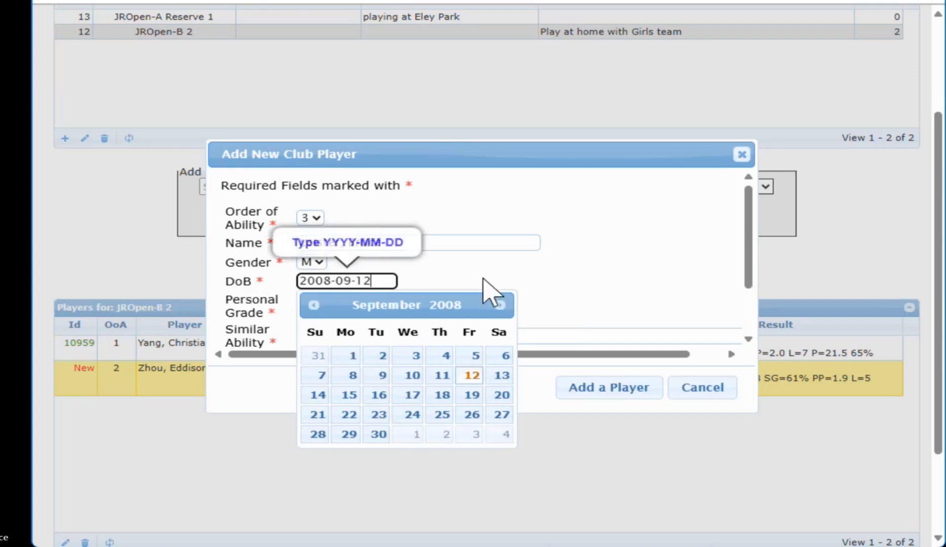
key("Tab")
left_click(345, 293)
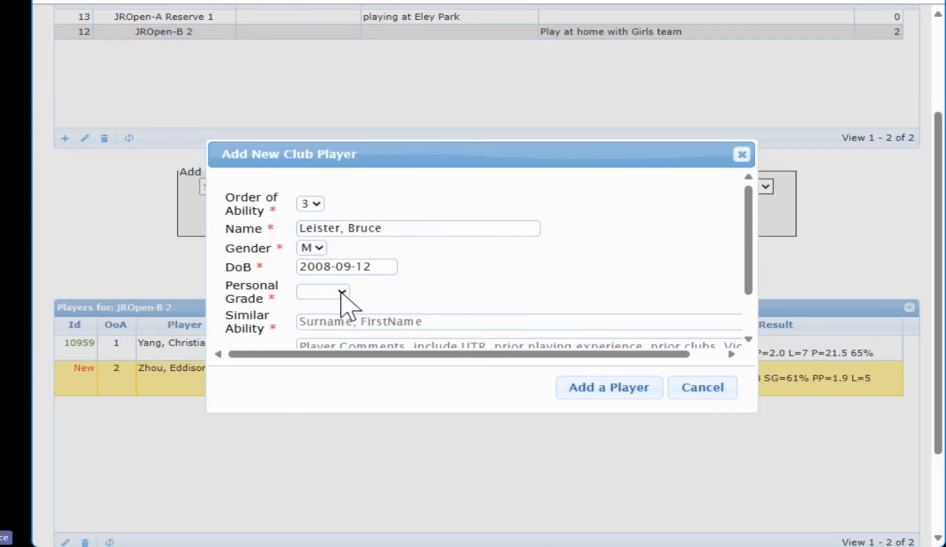
left_click(324, 379)
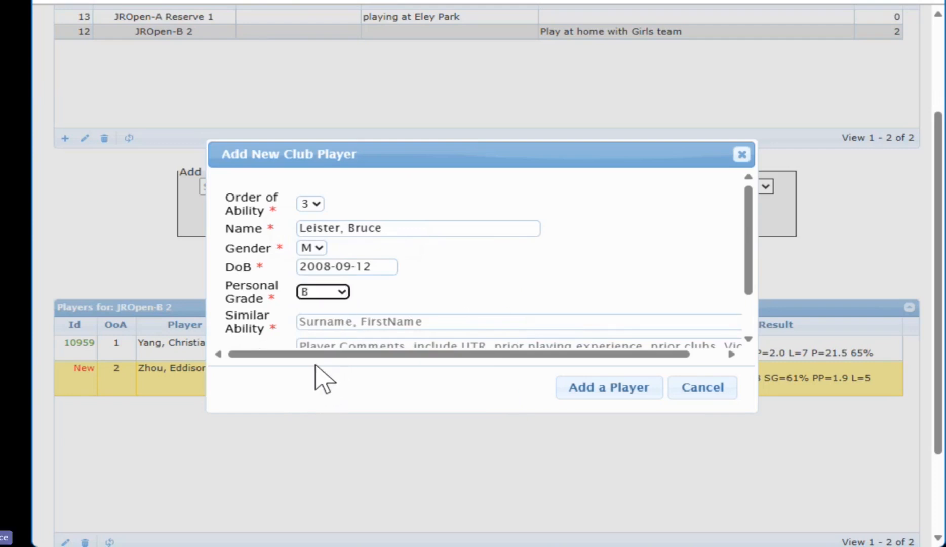
Choose the first surname match as the similar-ability player and attempt to save the new player
scroll(413, 299, "down", 1)
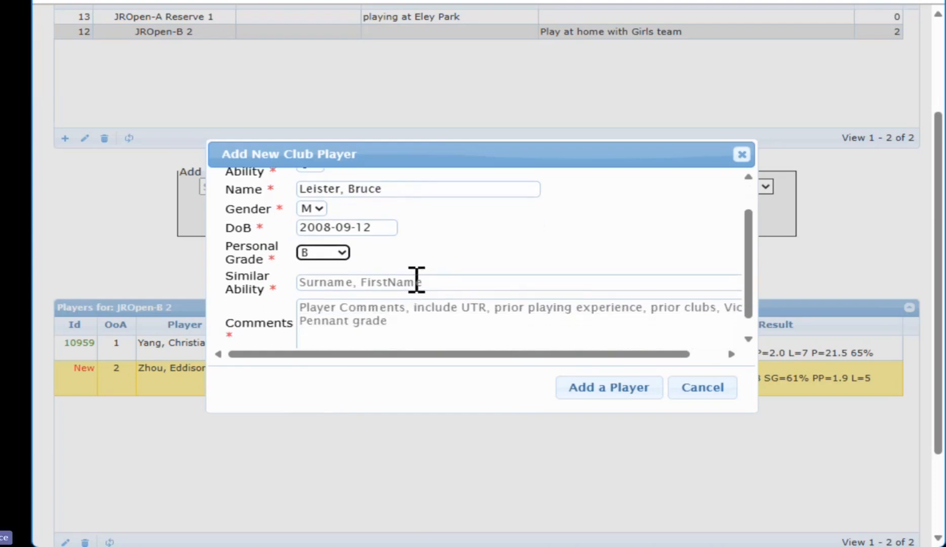
left_click(417, 280)
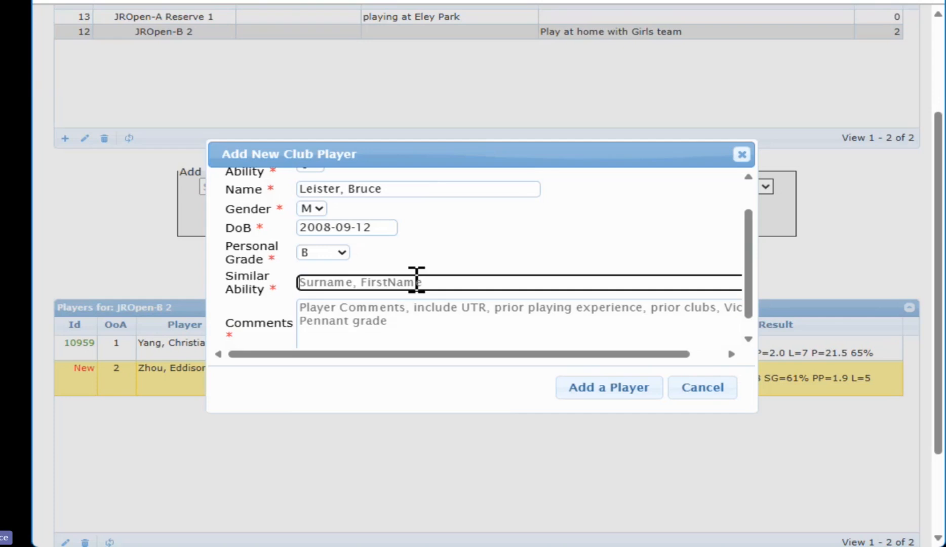
type("yang")
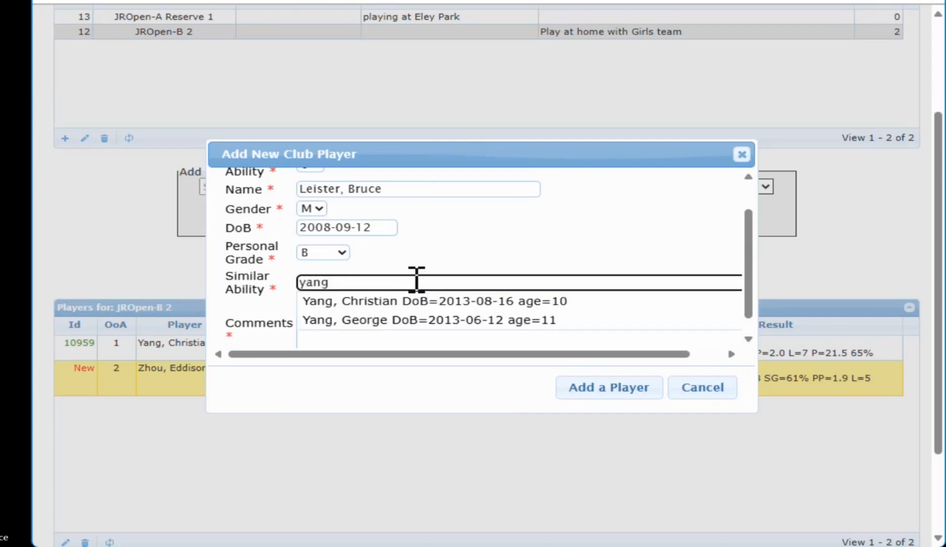
left_click(379, 302)
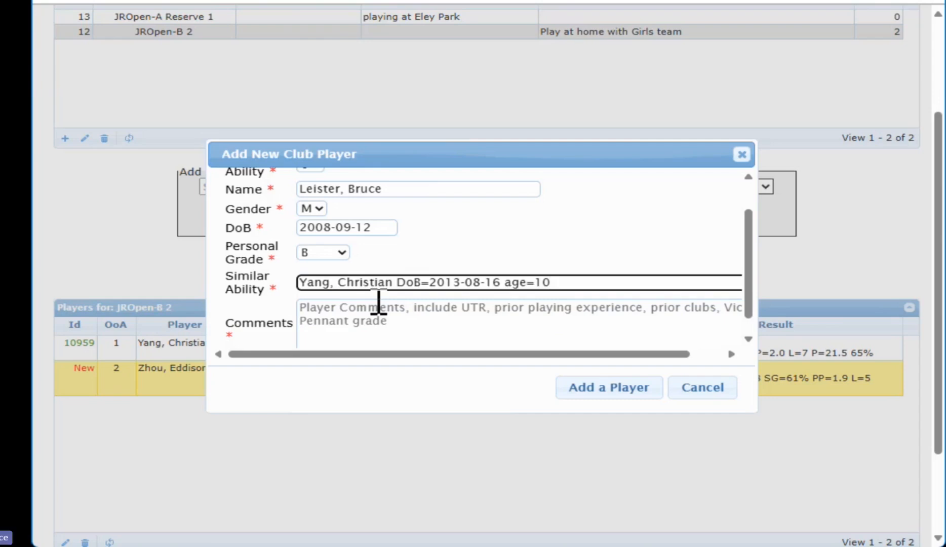
left_click(400, 319)
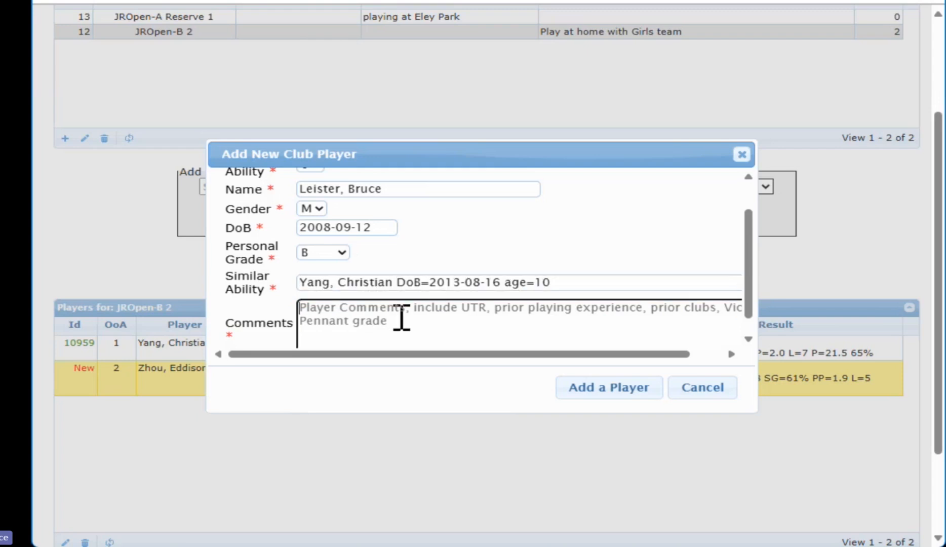
scroll(401, 317, "down", 1)
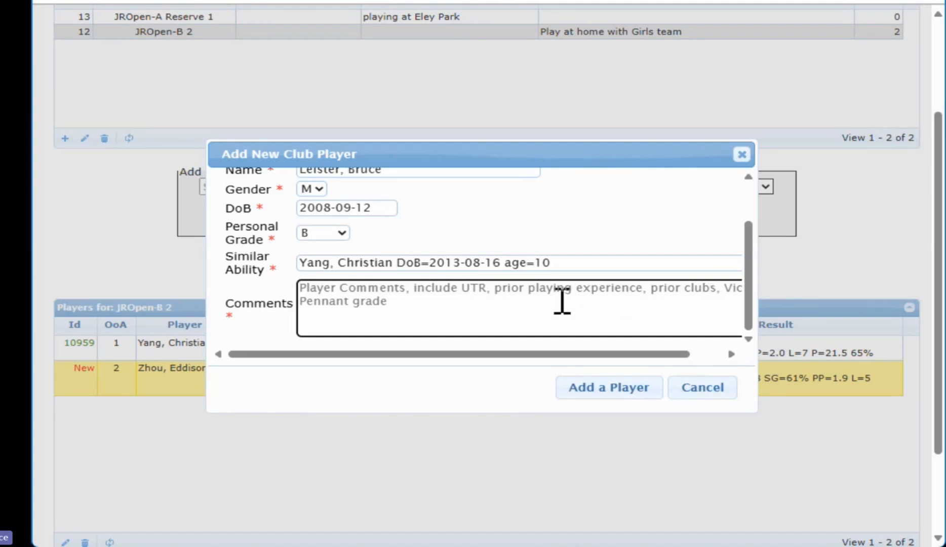
scroll(562, 302, "up", 1)
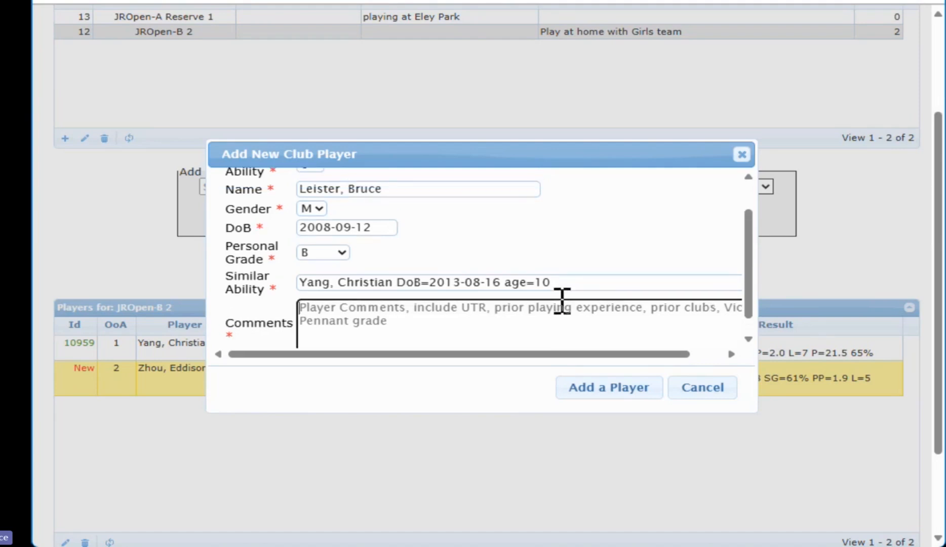
scroll(561, 302, "down", 1)
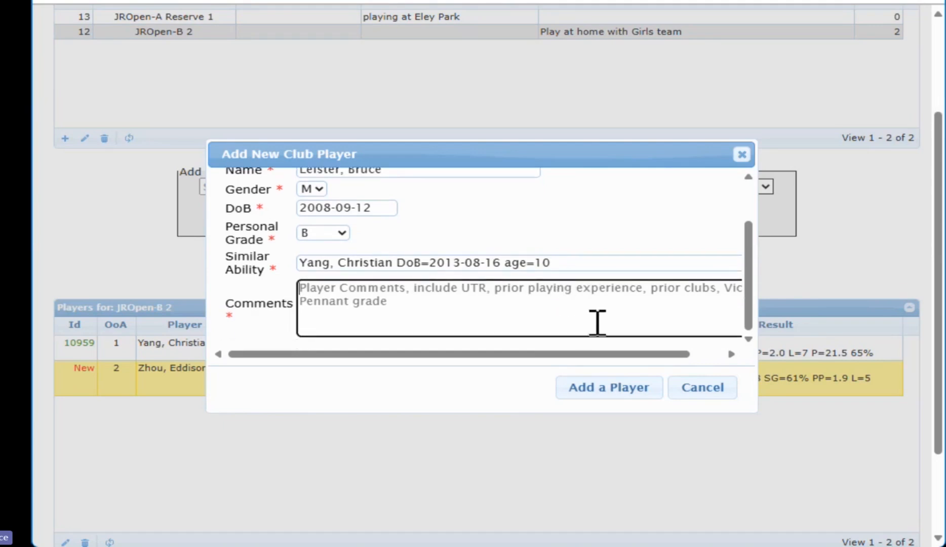
left_click(642, 390)
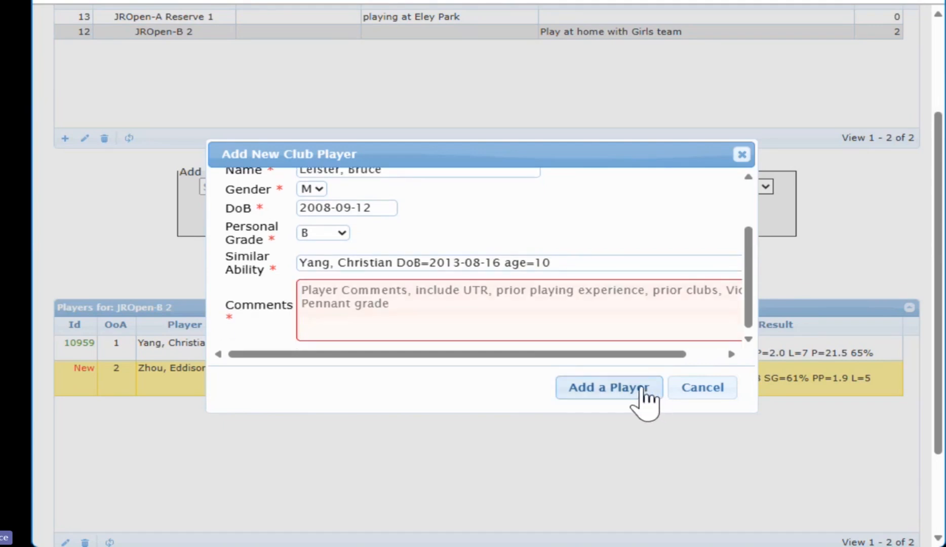
Enter the comment 'Just started Coaching' and add the new player as JROpen-B 2's third member
left_click(634, 306)
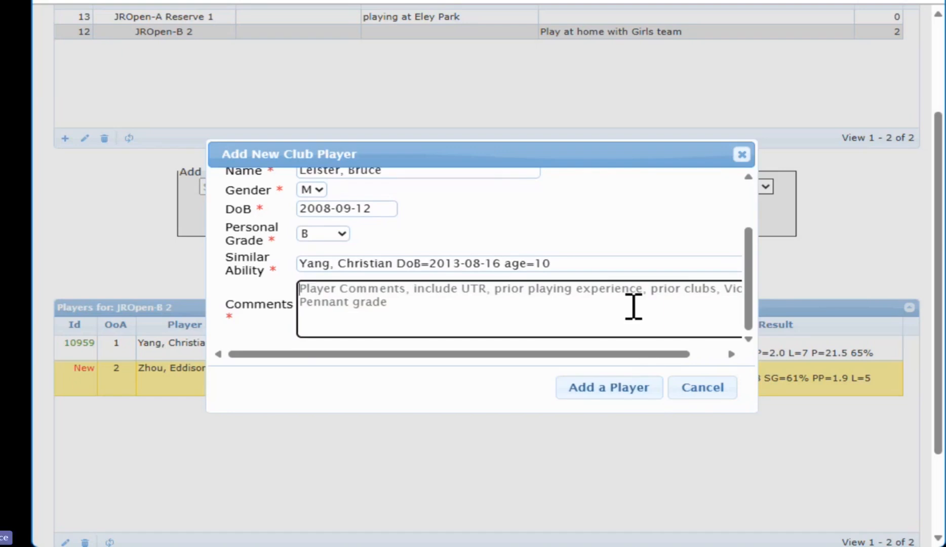
scroll(545, 269, "up", 3)
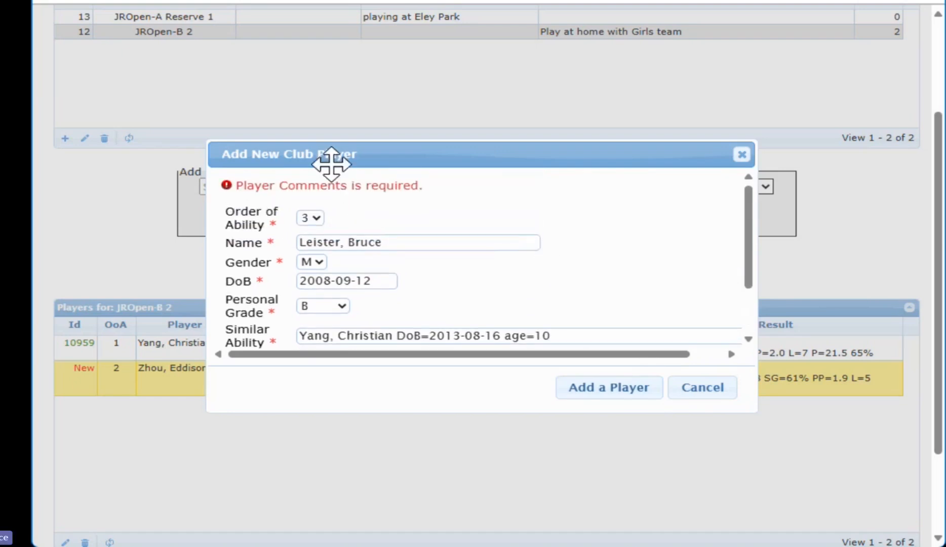
scroll(507, 243, "down", 3)
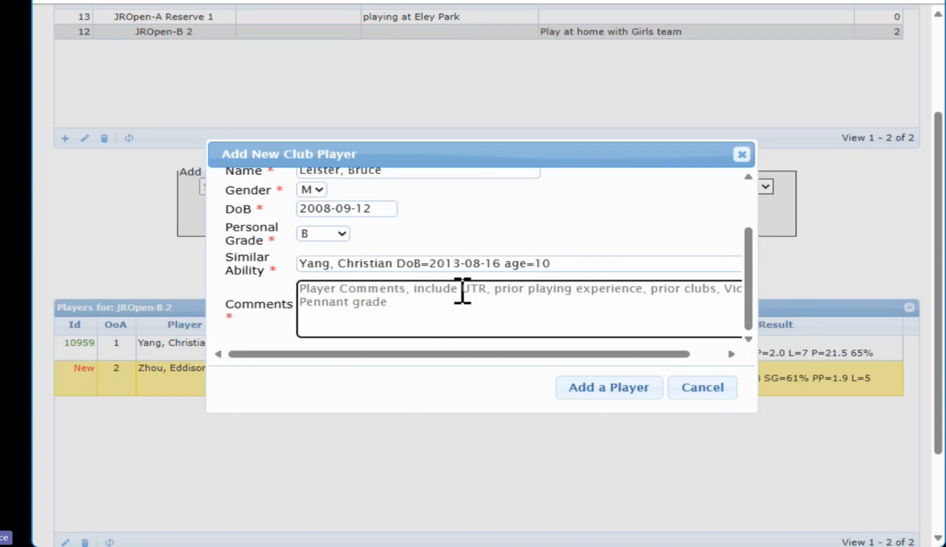
type("Just started Coaching")
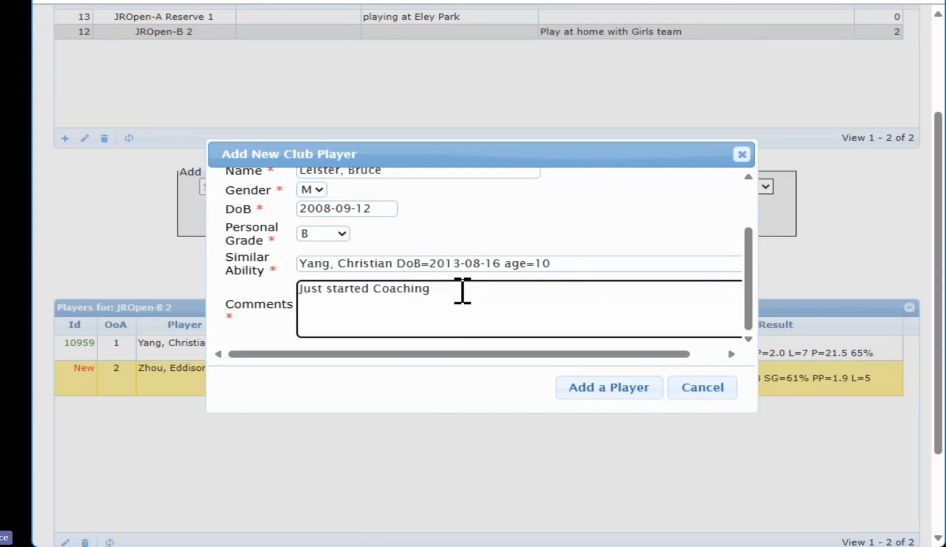
left_click(598, 389)
left_click(221, 370)
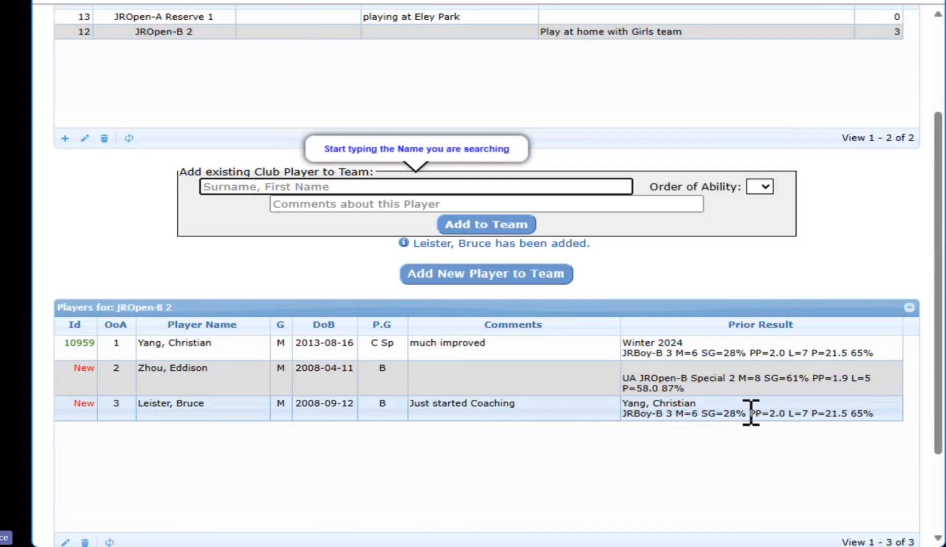
left_click(867, 413)
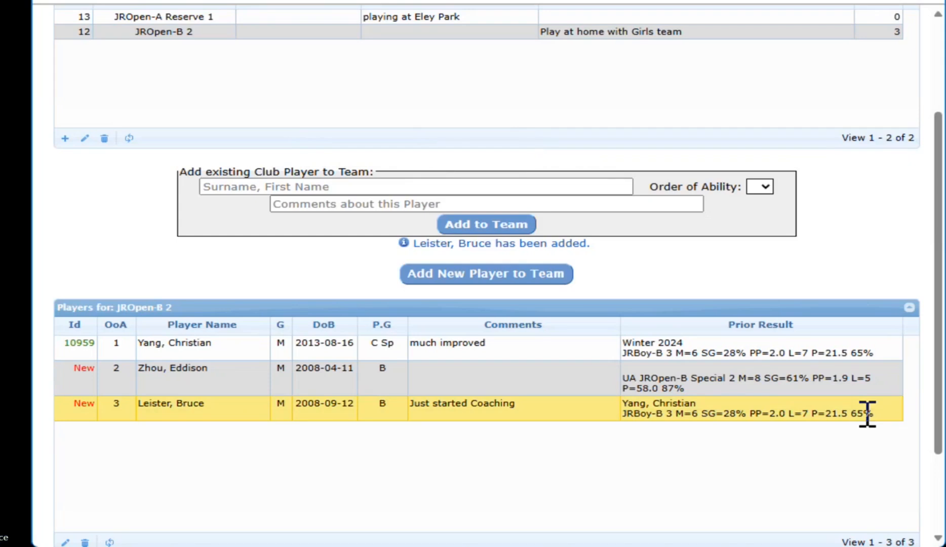
scroll(839, 407, "up", 3)
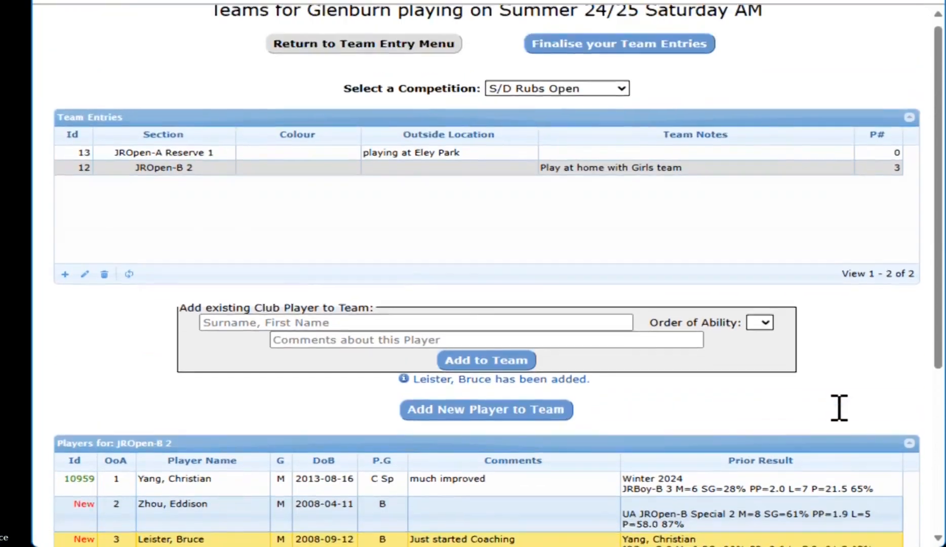
Check JROpen-A Reserve 1's empty player list, then switch the competition to Boys Triples
left_click(192, 155)
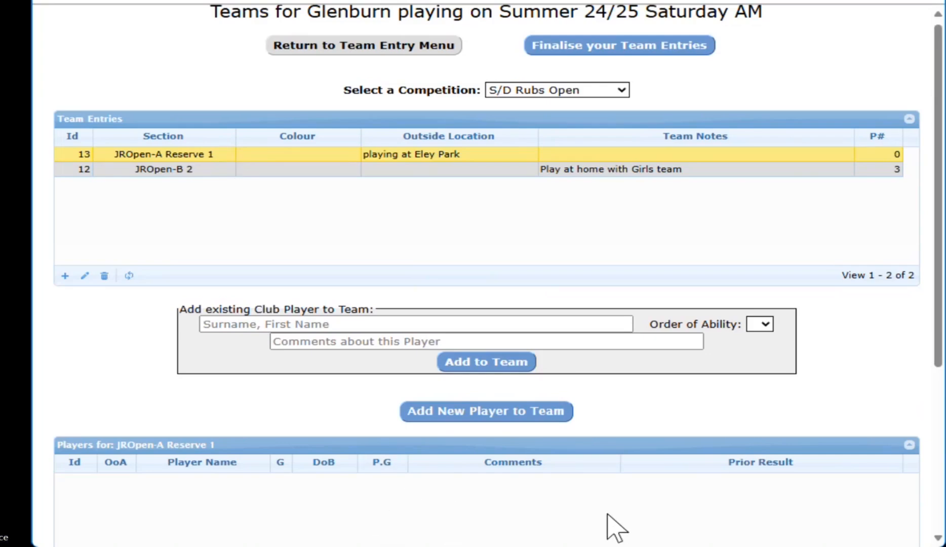
scroll(613, 527, "up", 1)
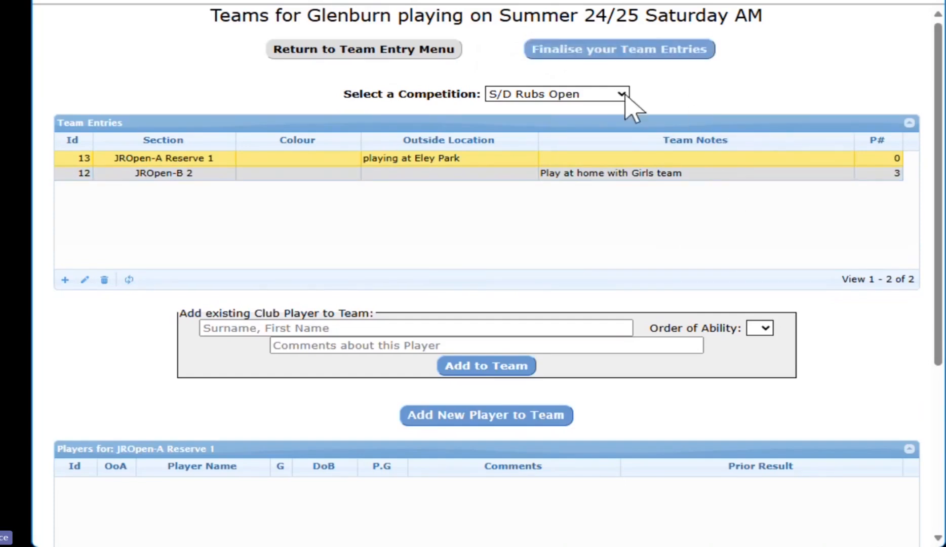
left_click(552, 179)
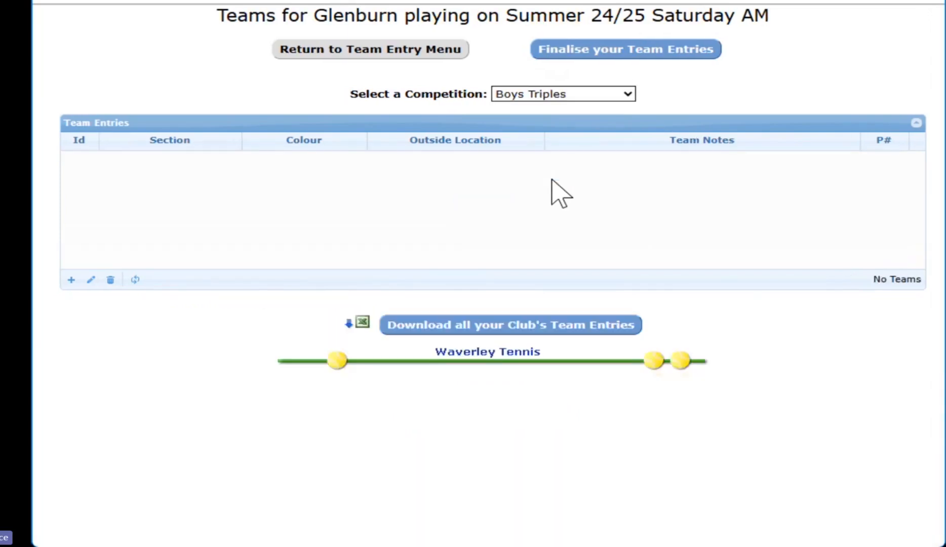
Switch to Open Triples and open the finalisation summary showing 2 teams, $110.00
left_click(627, 95)
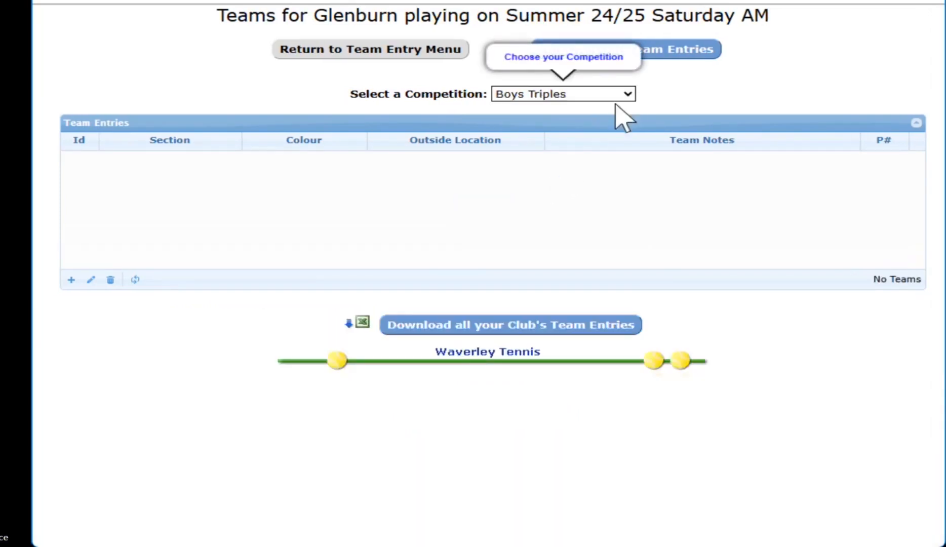
left_click(553, 194)
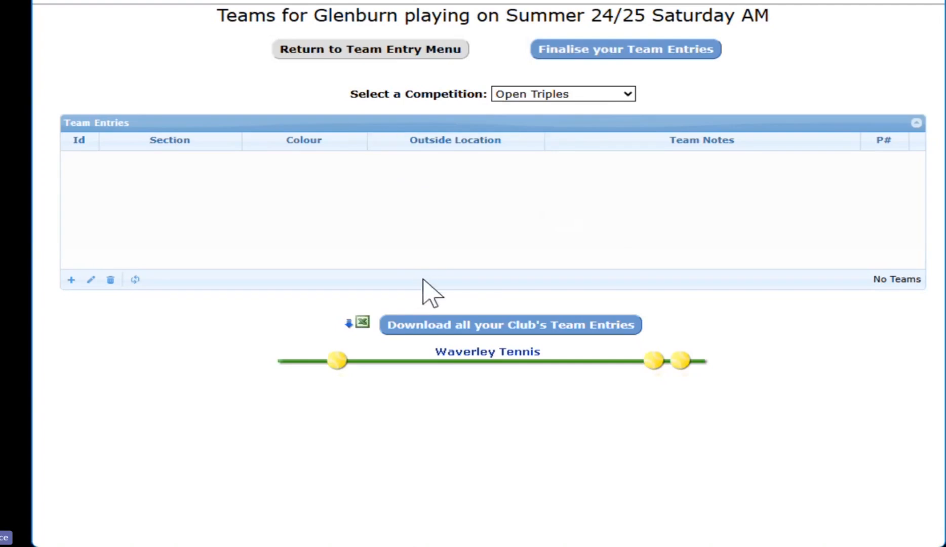
left_click(618, 53)
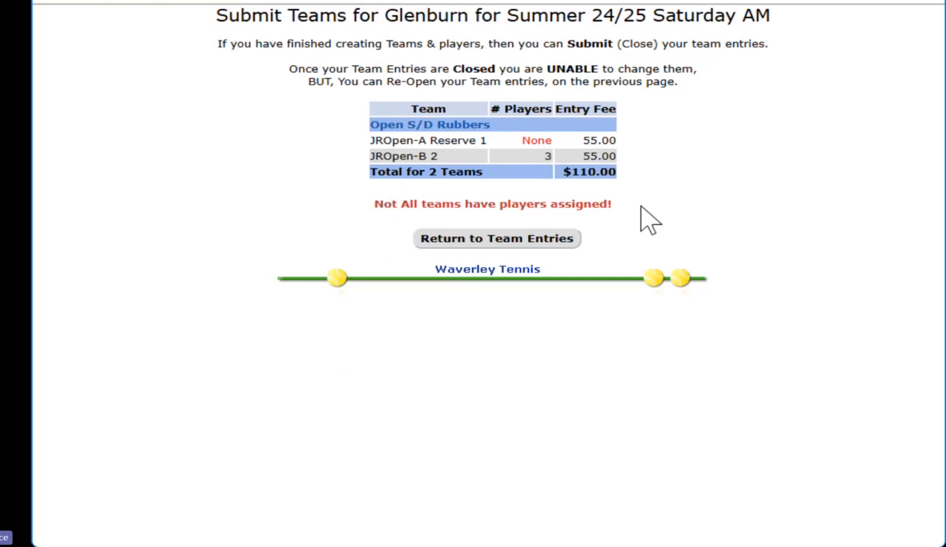
Return through Team Entries to Glenburn's Create Teams page with Saturday AM and Sunday AM times
left_click(542, 239)
left_click(658, 50)
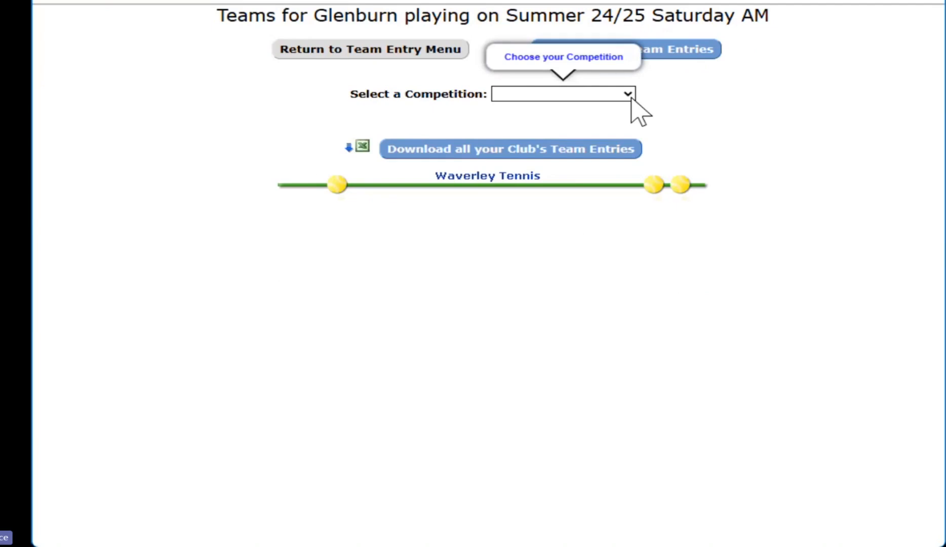
left_click(662, 50)
left_click(384, 50)
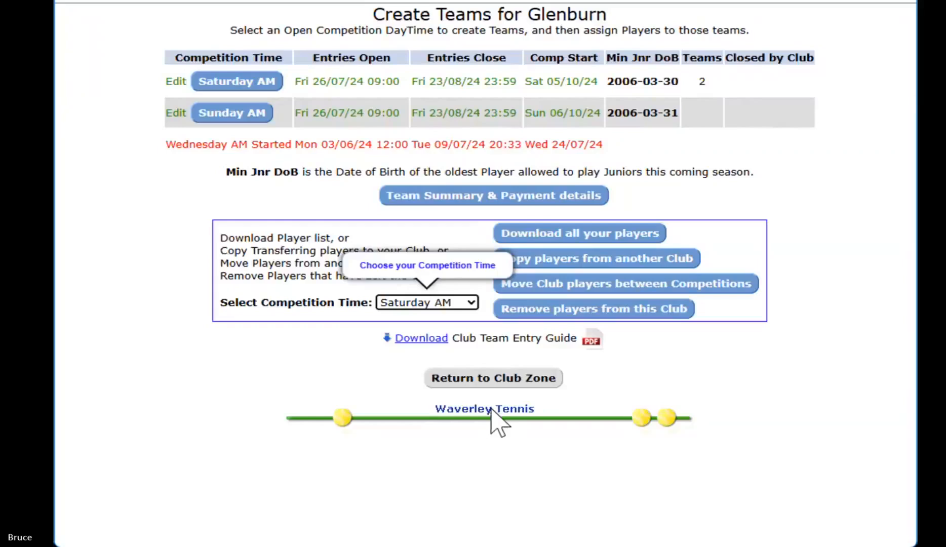
Open Team Summary & Payment details, showing 2 Glenburn teams totalling $110.00
left_click(535, 201)
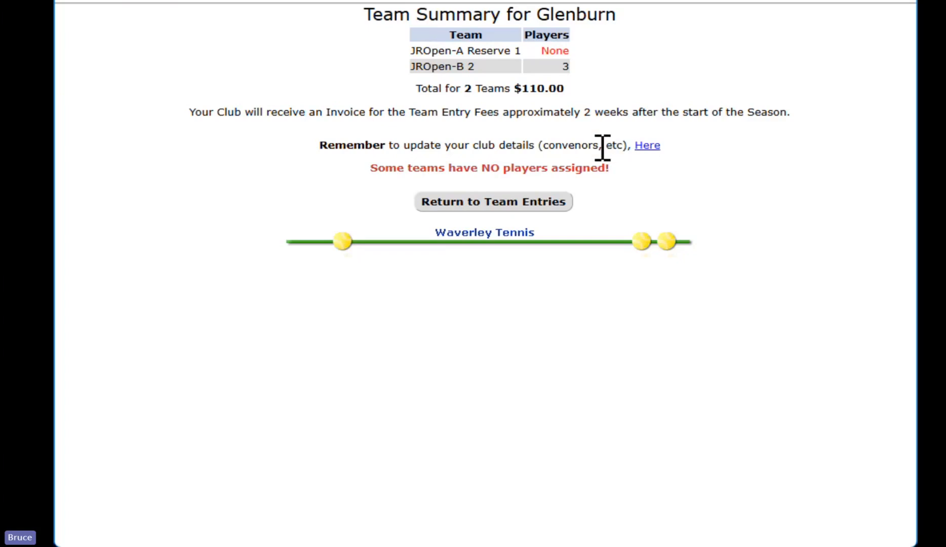
left_click_drag(534, 147, 471, 146)
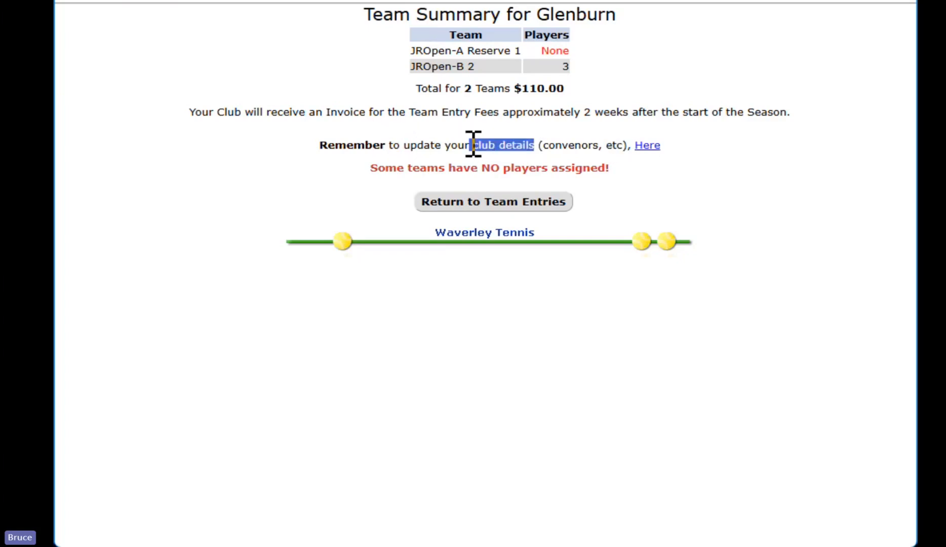